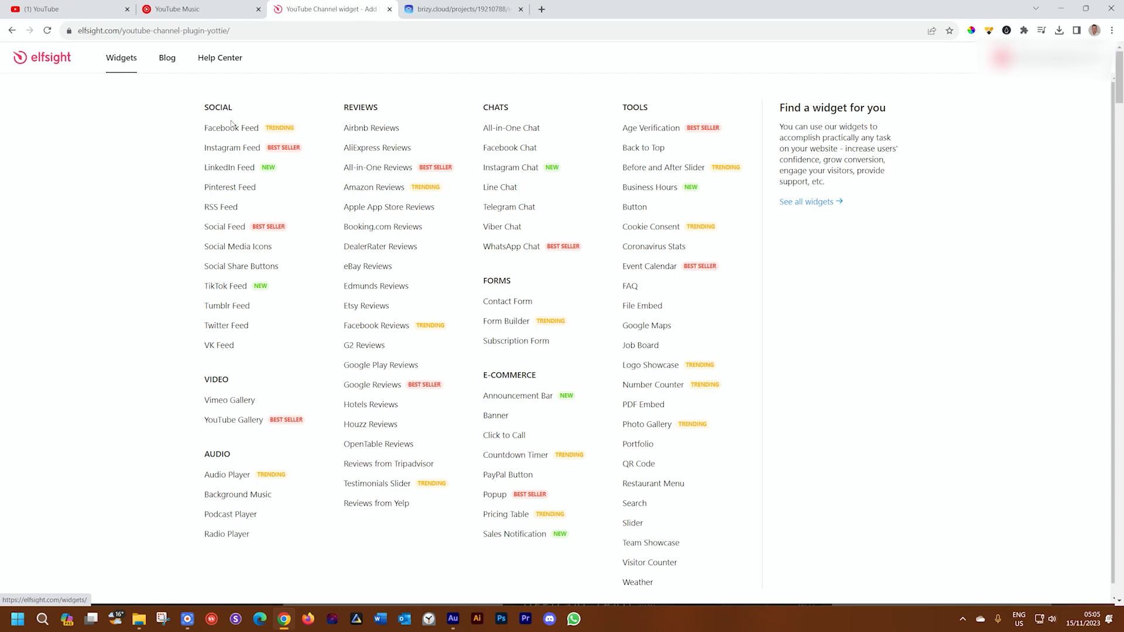
Step: Open the Before and After Slider widget page from Elfsight's widget catalogue
left_click(663, 168)
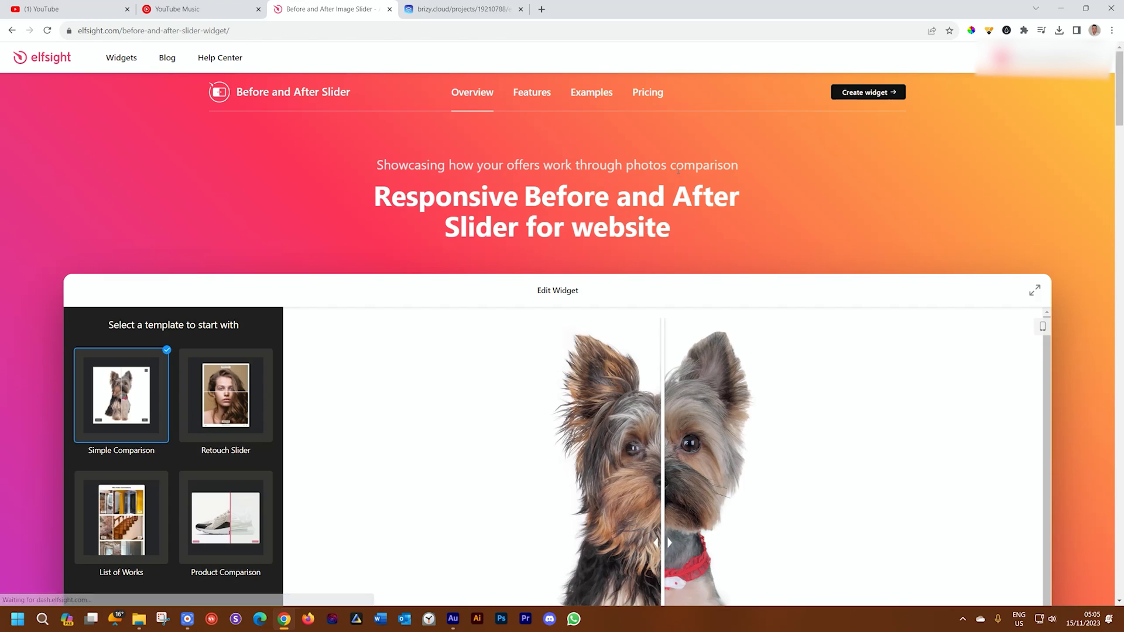
scroll(737, 175, "down", 1)
scroll(736, 175, "down", 2)
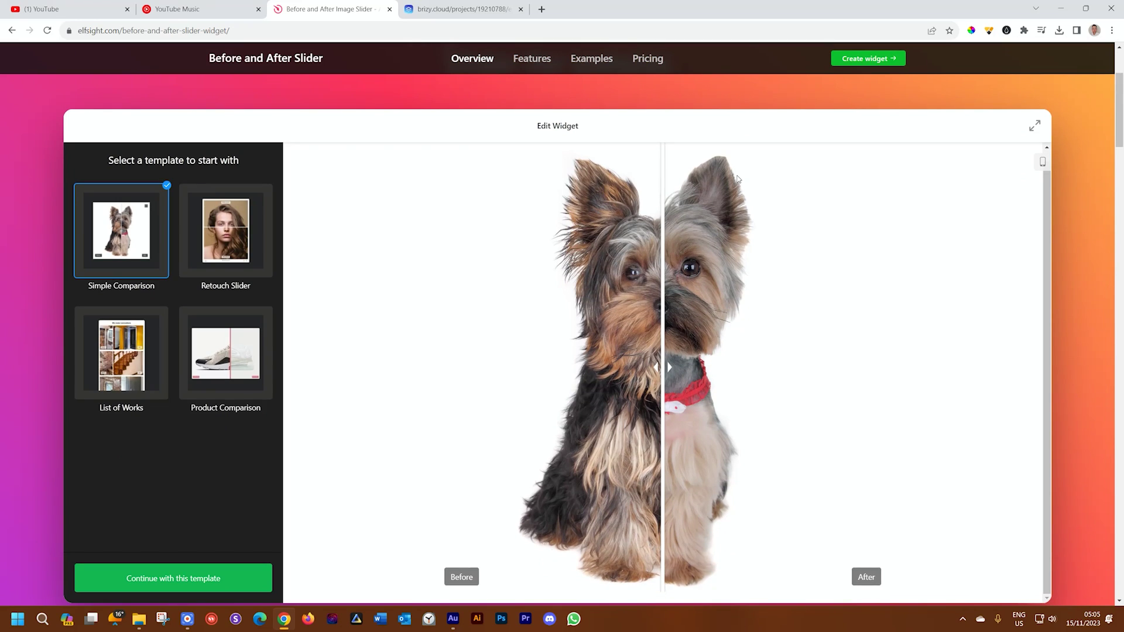
scroll(737, 178, "down", 1)
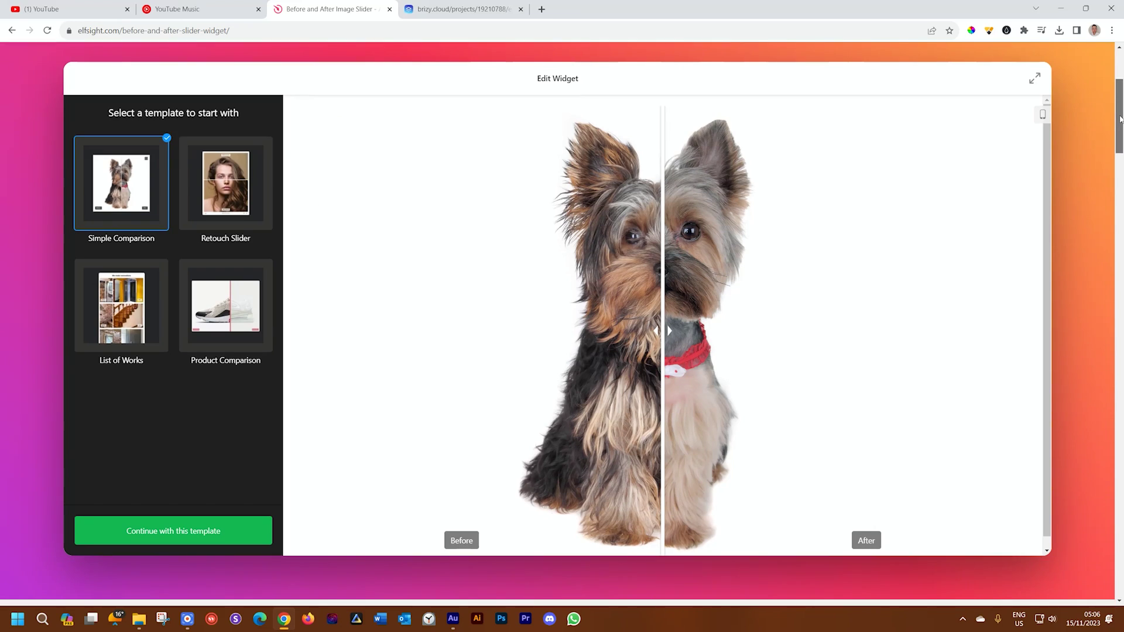
Step: Start editing the slider with the Simple Comparison template
left_click(160, 534)
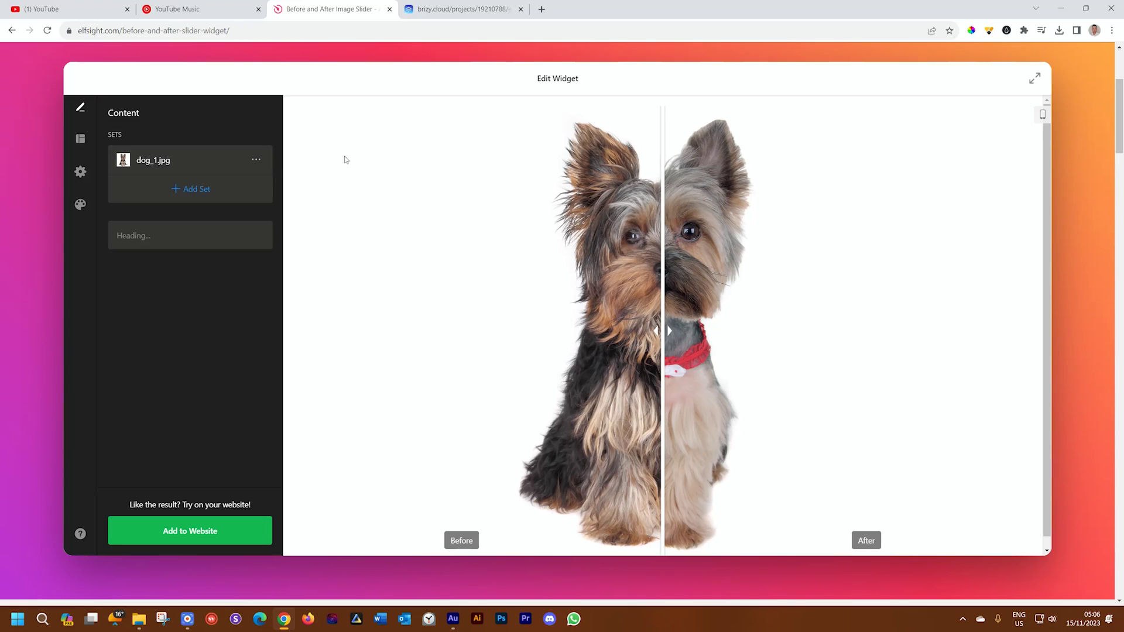
Step: Add a new set with the B&W river photo as Before and the colourised one as After
left_click(184, 187)
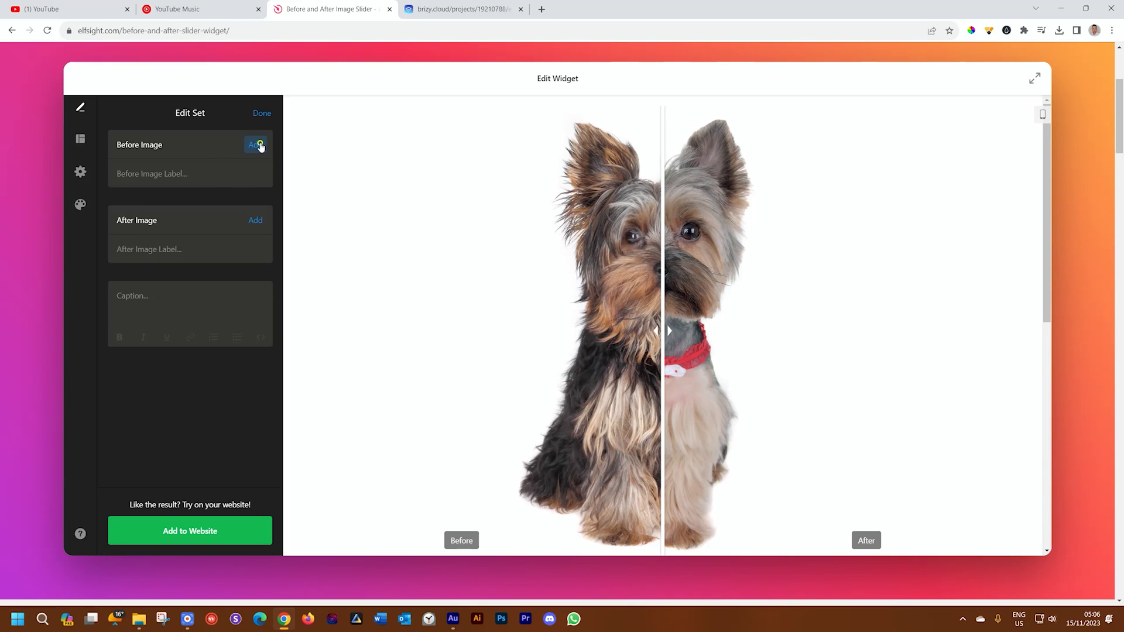
left_click(255, 144)
left_click(189, 122)
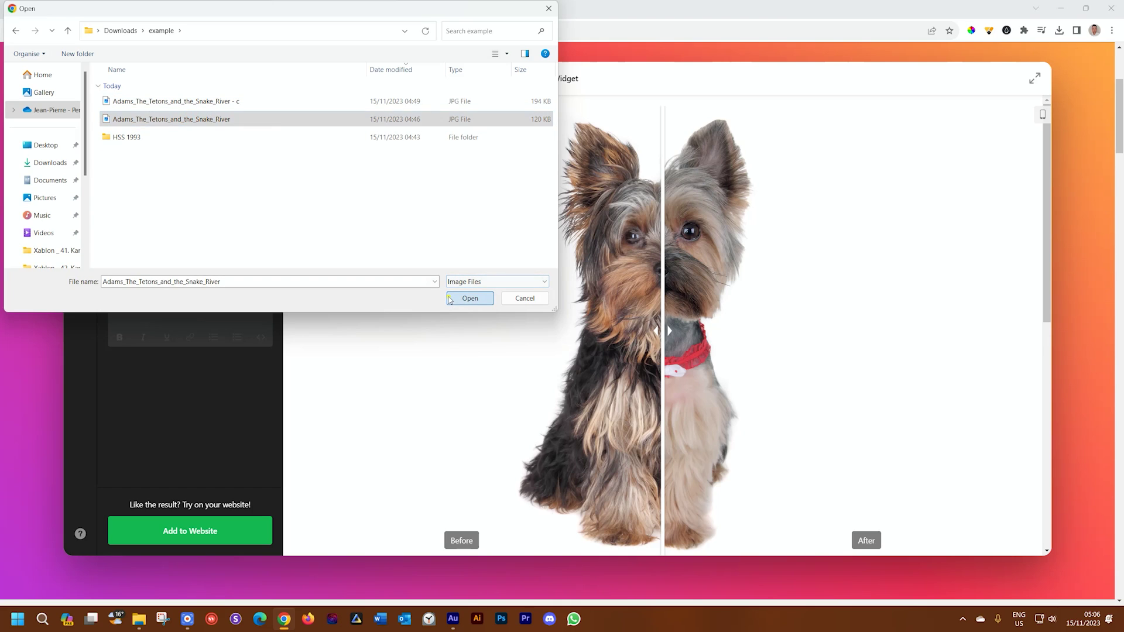
left_click(470, 299)
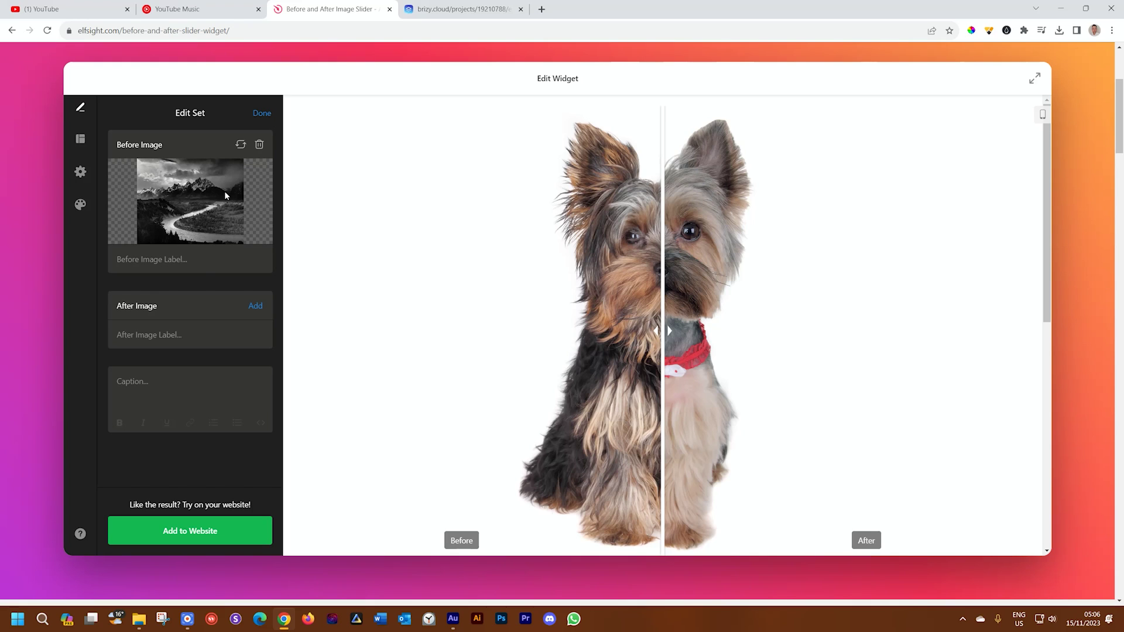
left_click(257, 307)
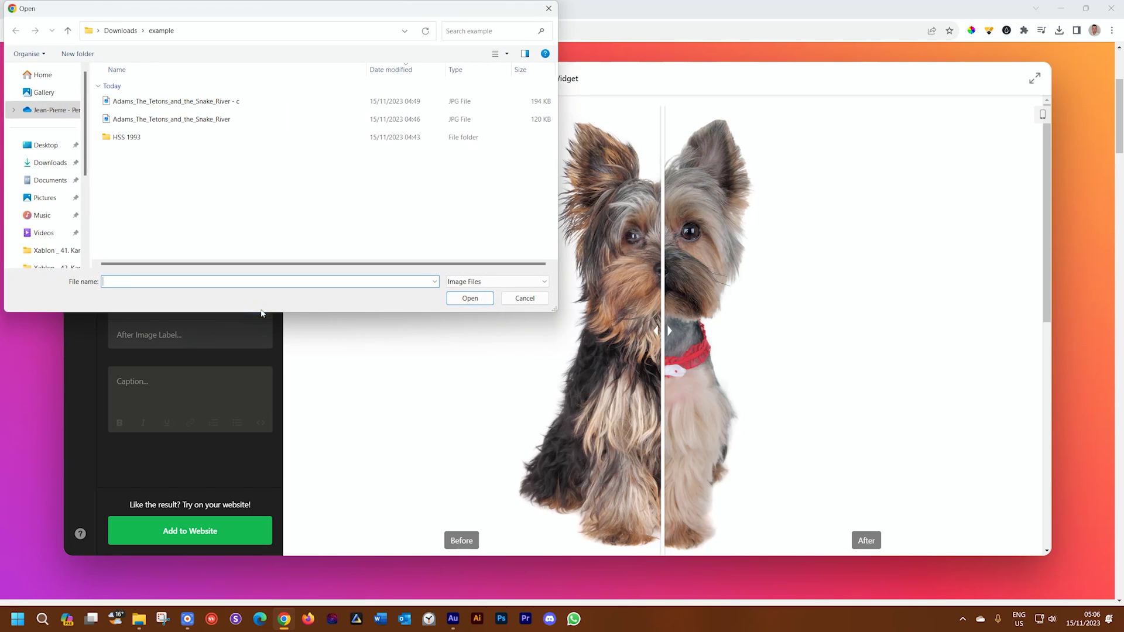
double_click(172, 101)
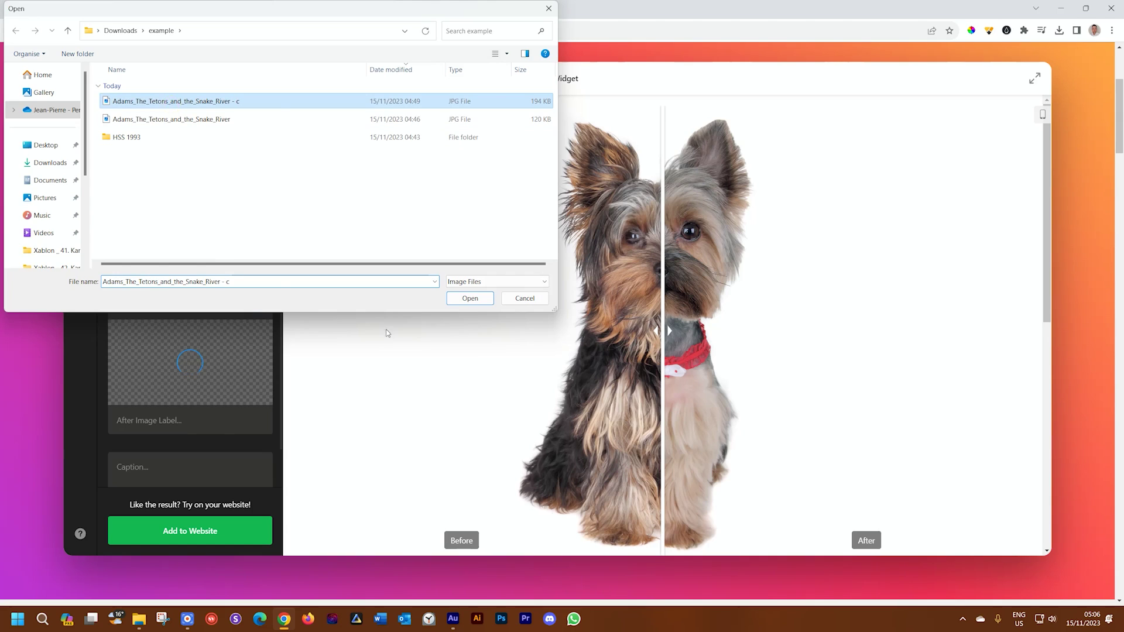
left_click(158, 465)
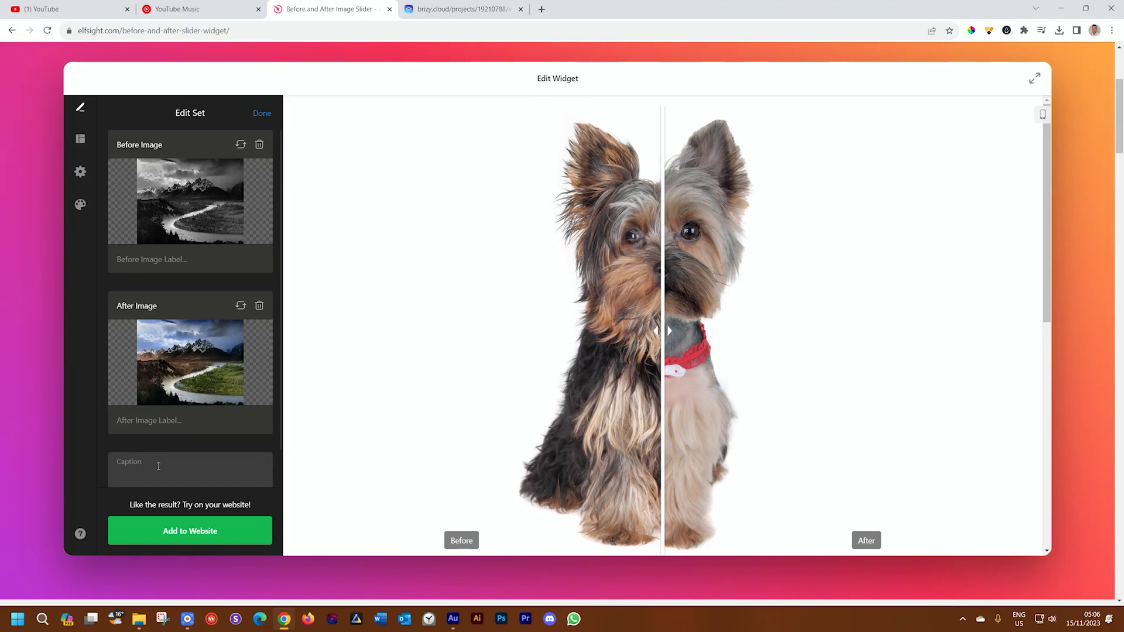
type("Colourized")
type(" version in Ad")
type("obe")
left_click_drag(1046, 254, 1046, 238)
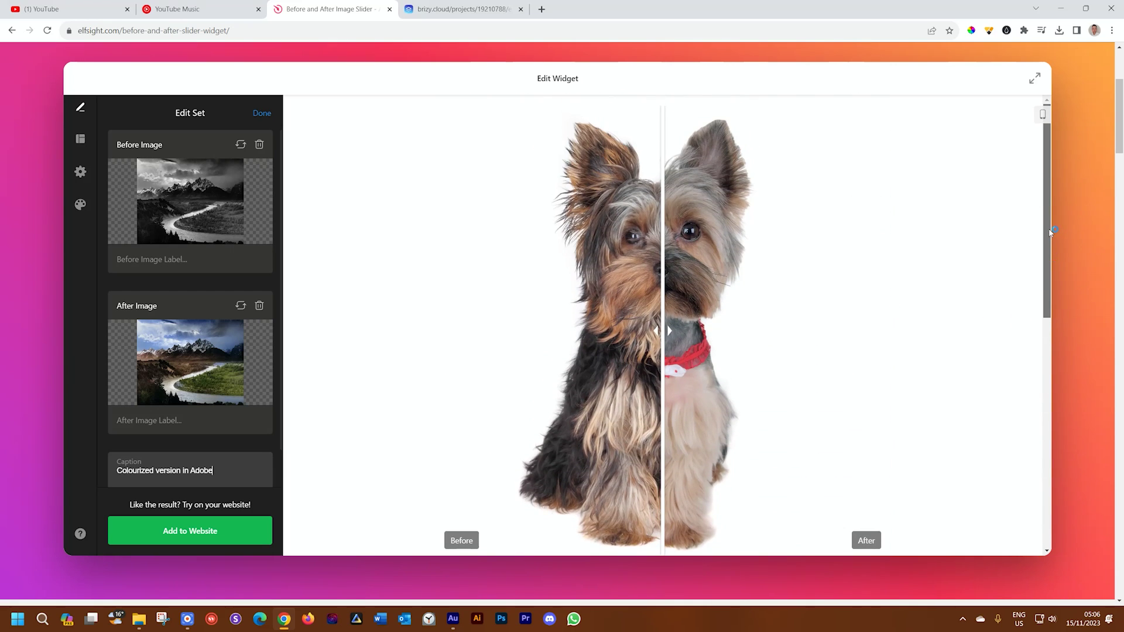
left_click_drag(1050, 232, 1050, 452)
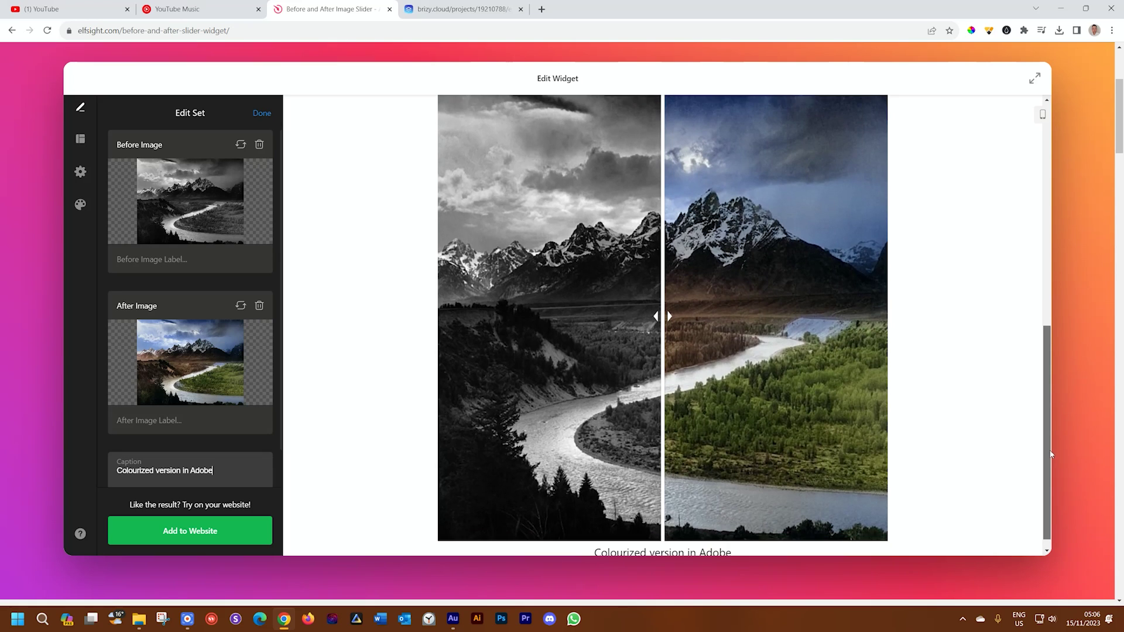
Step: Compare both river photos with the divider and finish editing the set
left_click_drag(660, 314, 371, 330)
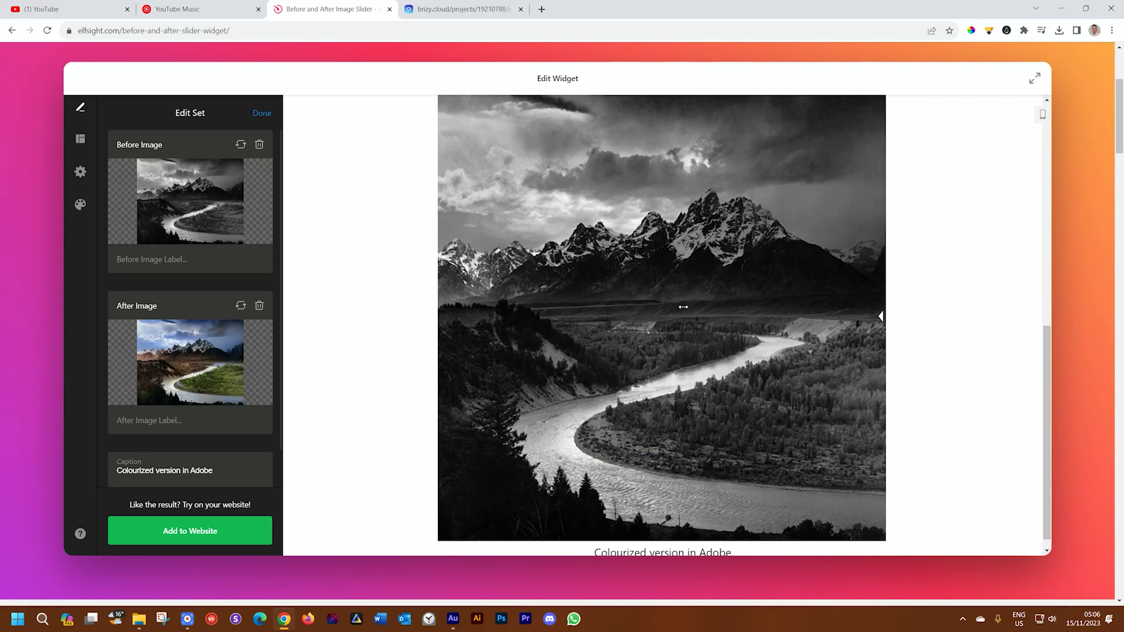
left_click_drag(442, 317, 626, 318)
scroll(628, 325, "down", 1)
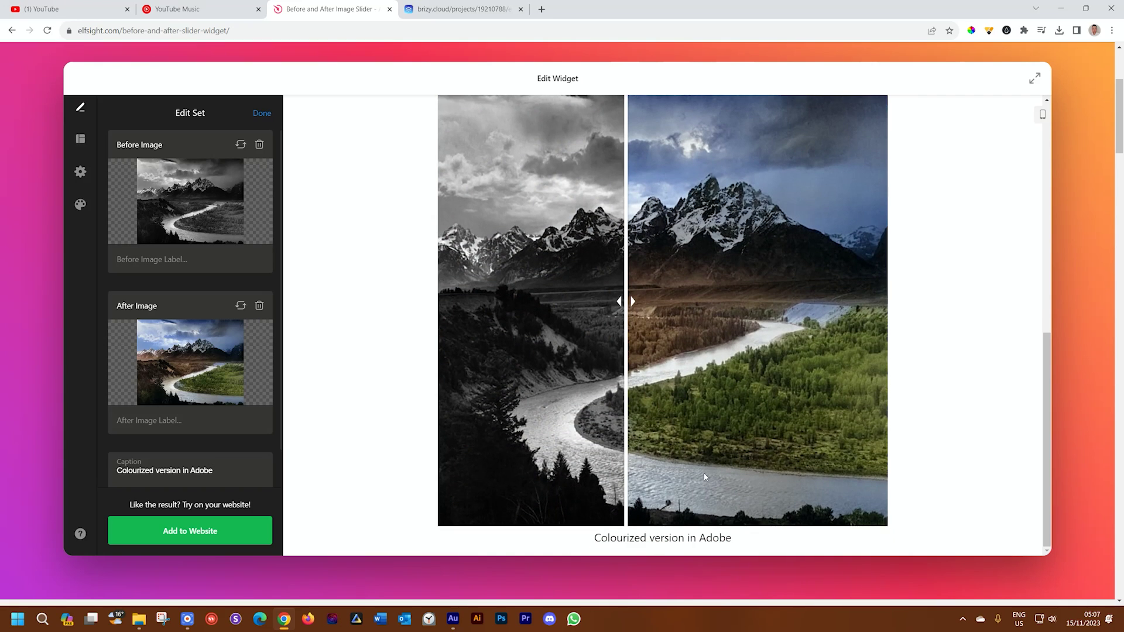
scroll(704, 477, "up", 5)
left_click(262, 112)
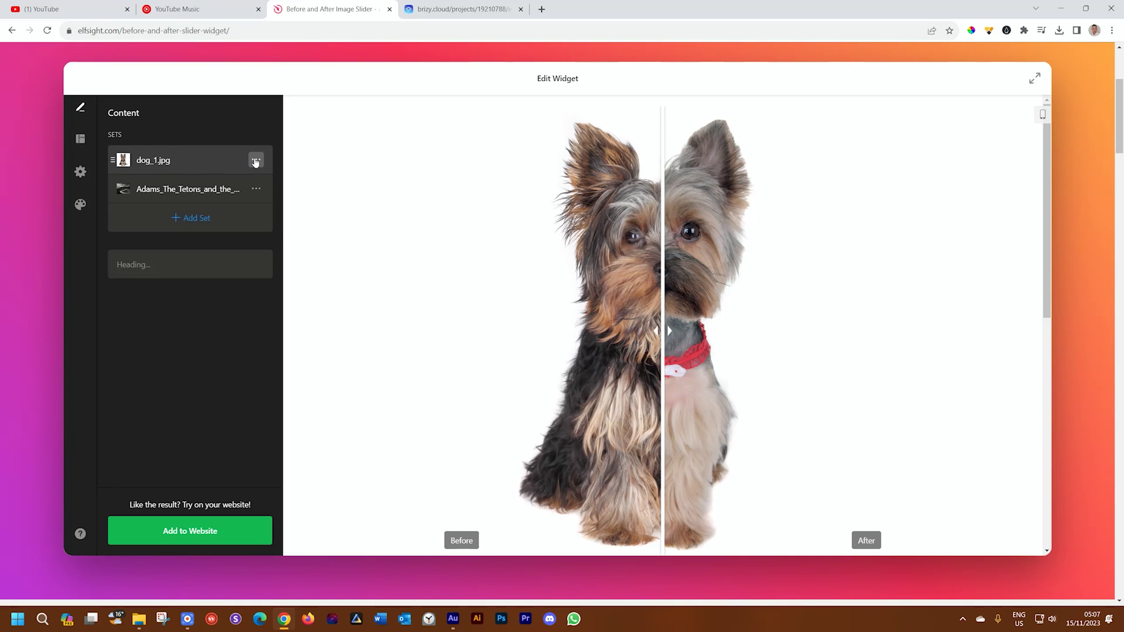
Step: Delete the demo dog_1.jpg set, leaving only the Teton river comparison
left_click(255, 161)
left_click(270, 216)
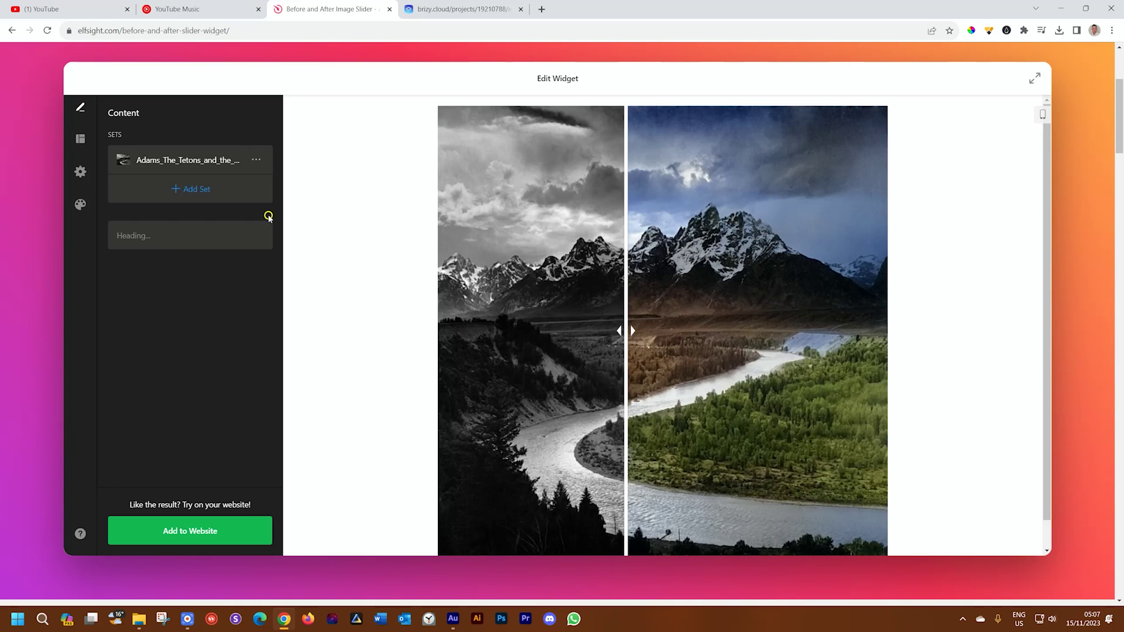
mouse_move(626, 331)
left_mouse_down()
mouse_move(921, 326)
mouse_move(363, 326)
mouse_move(801, 305)
mouse_move(448, 331)
mouse_move(813, 331)
mouse_move(532, 331)
left_mouse_up()
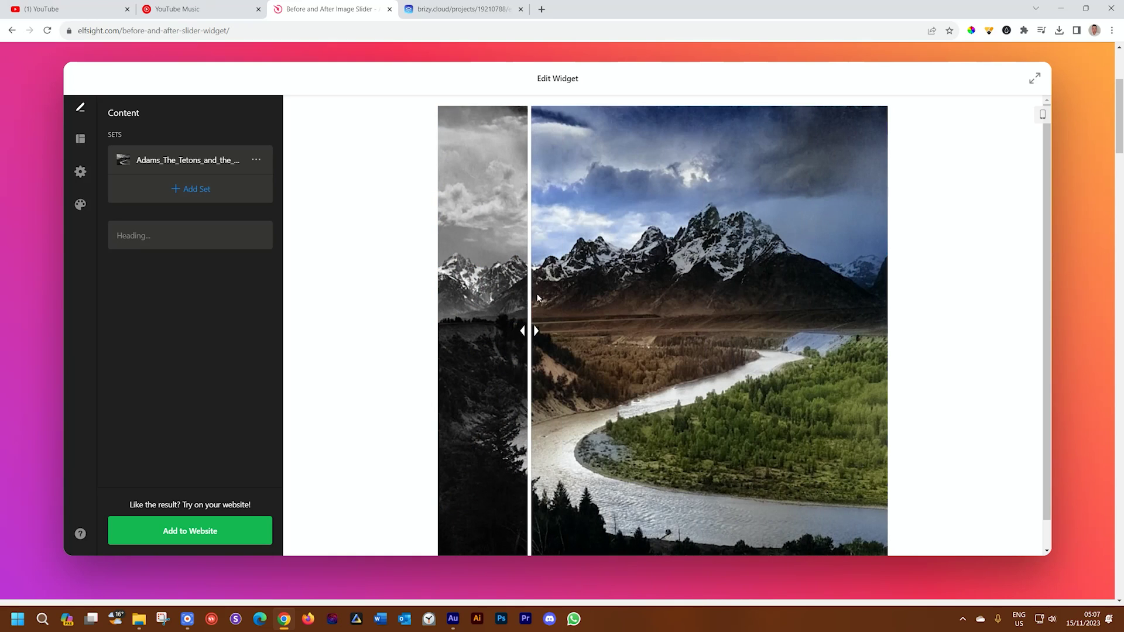
left_click(80, 142)
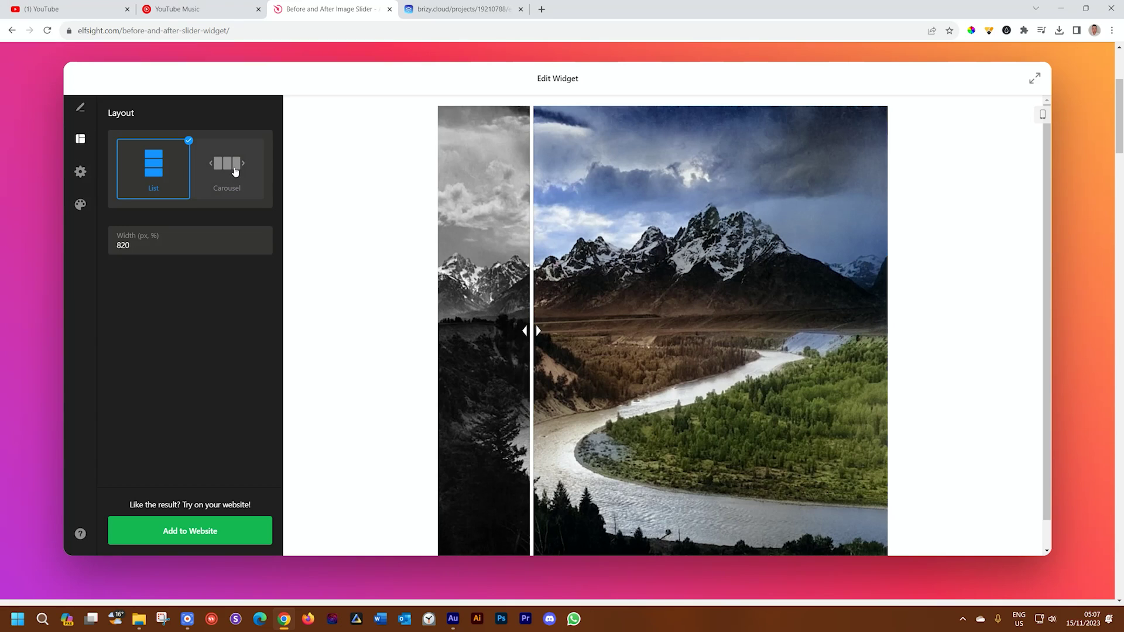
Step: Set the divider to start at 72 with size 2 and arrows on, then save the widget
left_click(80, 172)
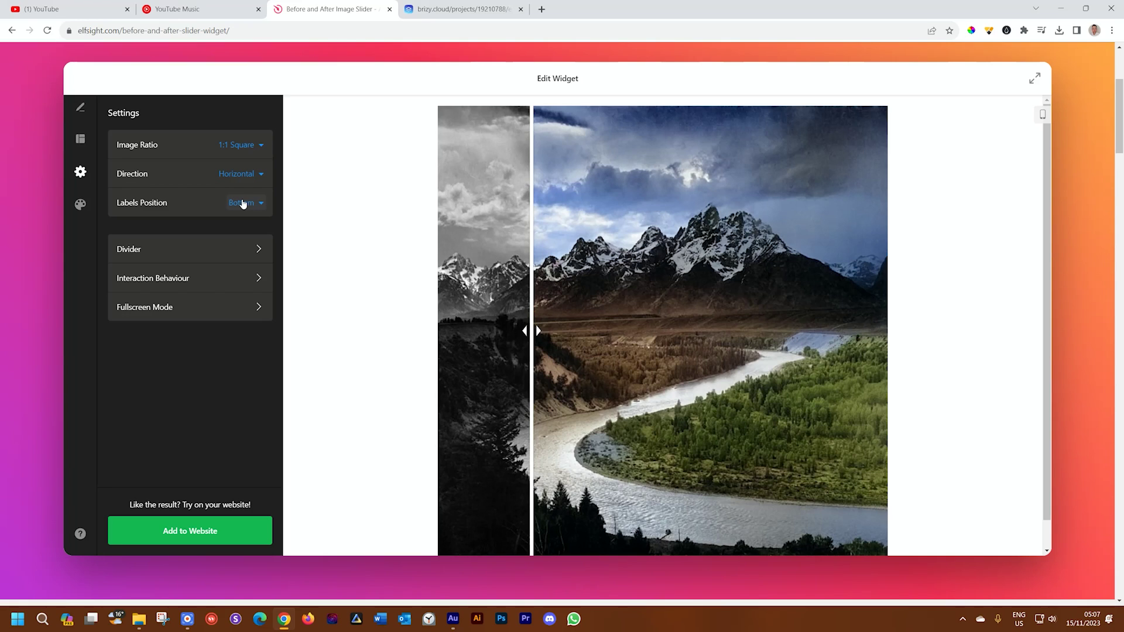
left_click(204, 249)
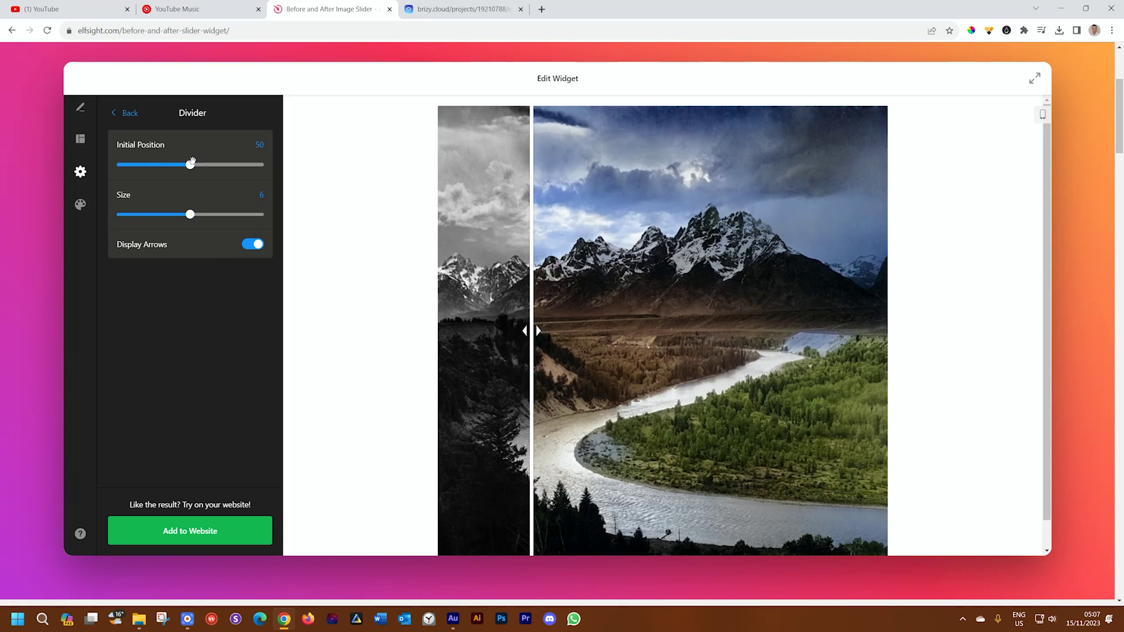
left_click_drag(191, 164, 220, 164)
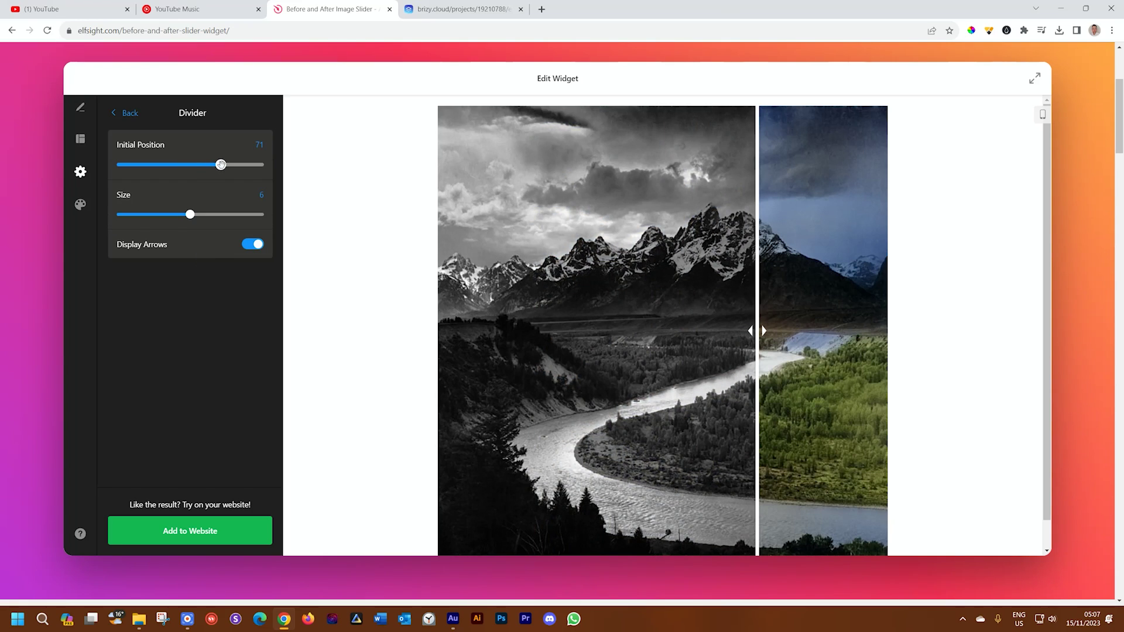
mouse_move(191, 214)
left_mouse_down()
mouse_move(203, 213)
mouse_move(130, 213)
mouse_move(142, 213)
left_mouse_up()
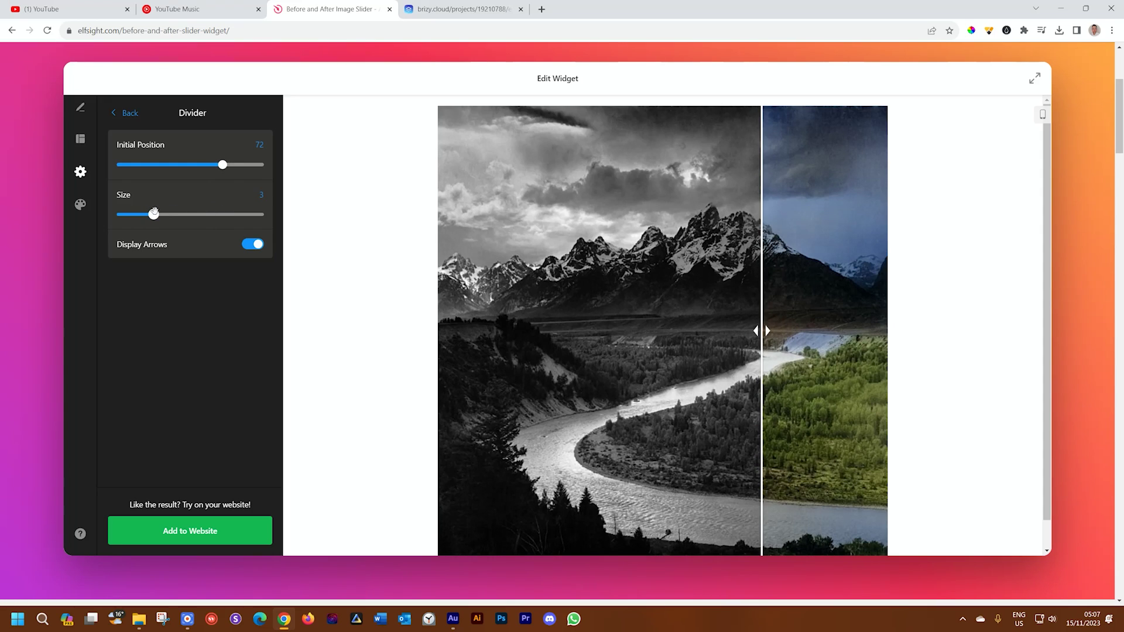
left_click(253, 245)
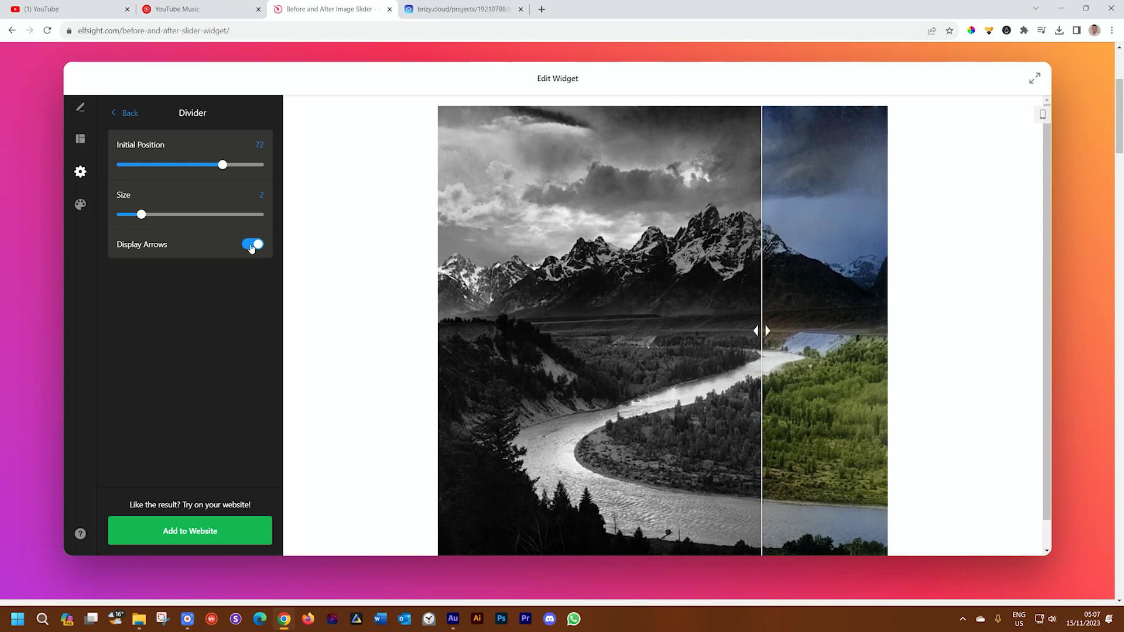
left_click(163, 531)
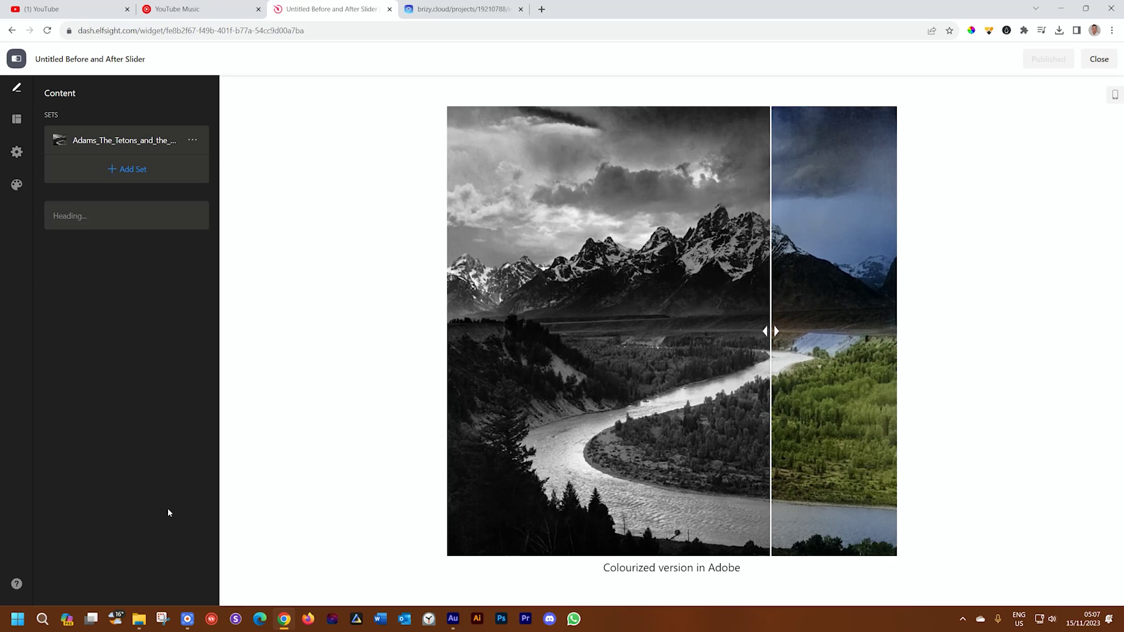
Step: Copy the slider widget's embed code from My Apps and switch to the Brizy editor
left_click(1098, 58)
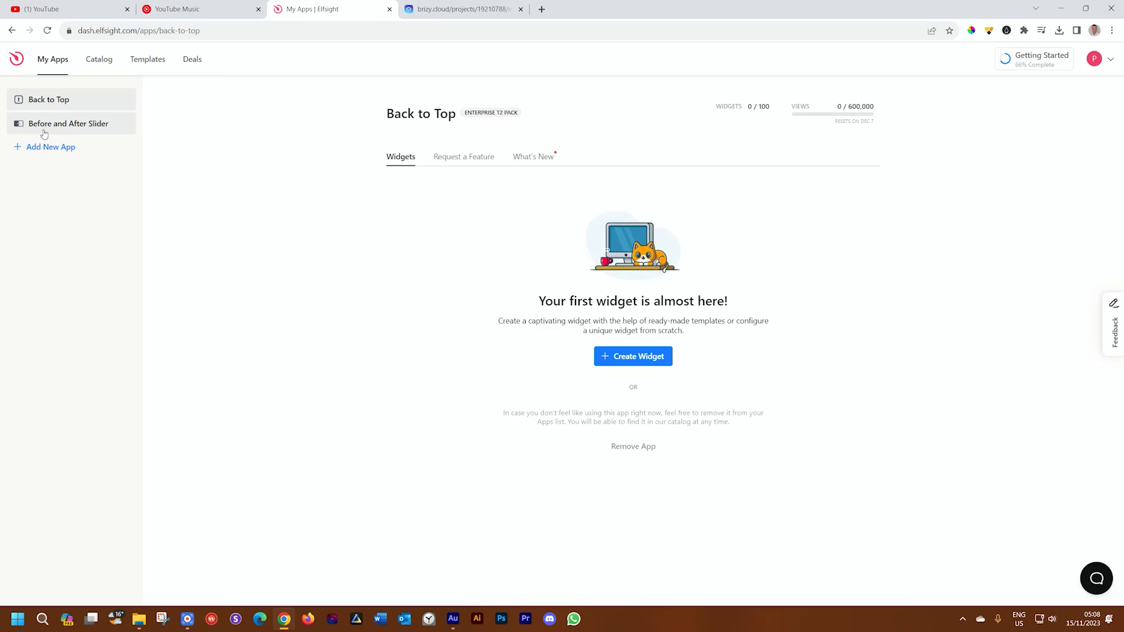
left_click(68, 123)
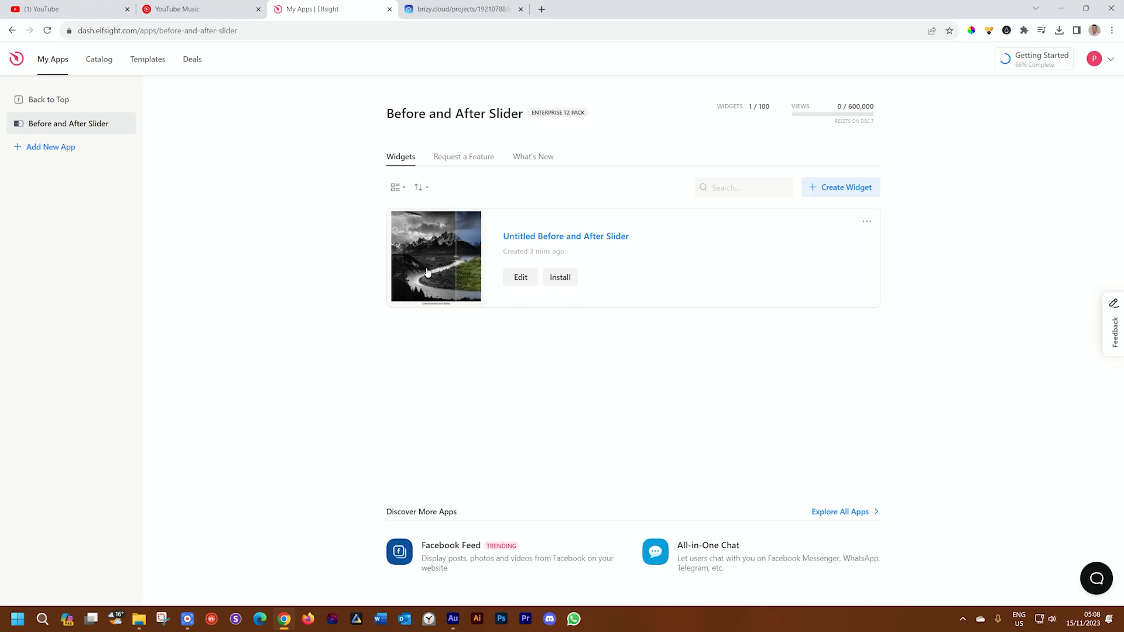
left_click(866, 226)
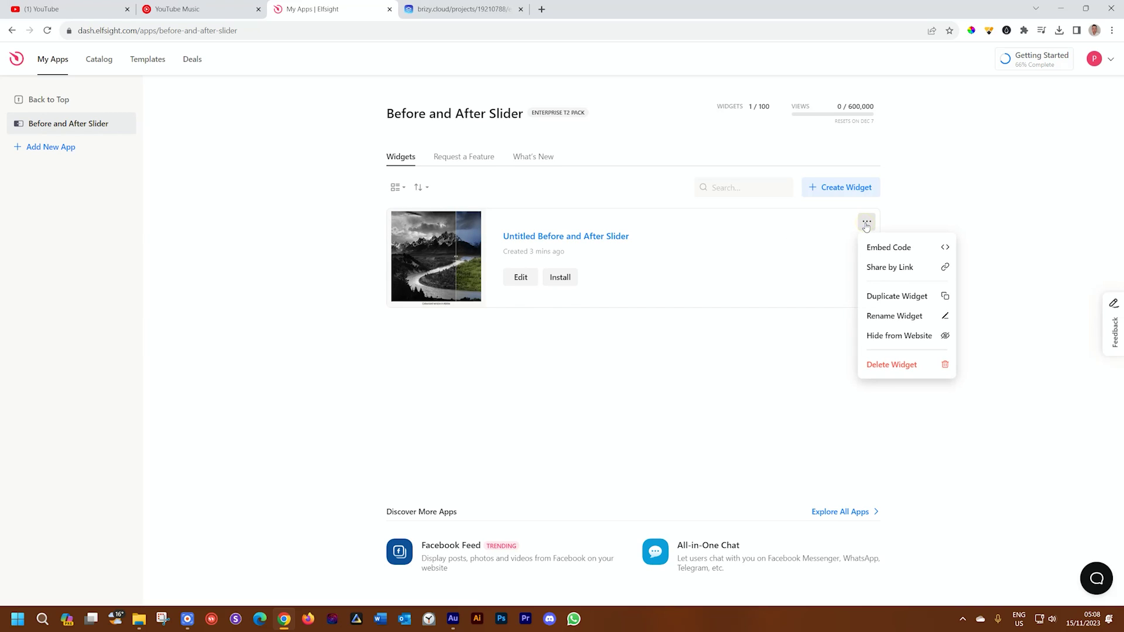
left_click(892, 250)
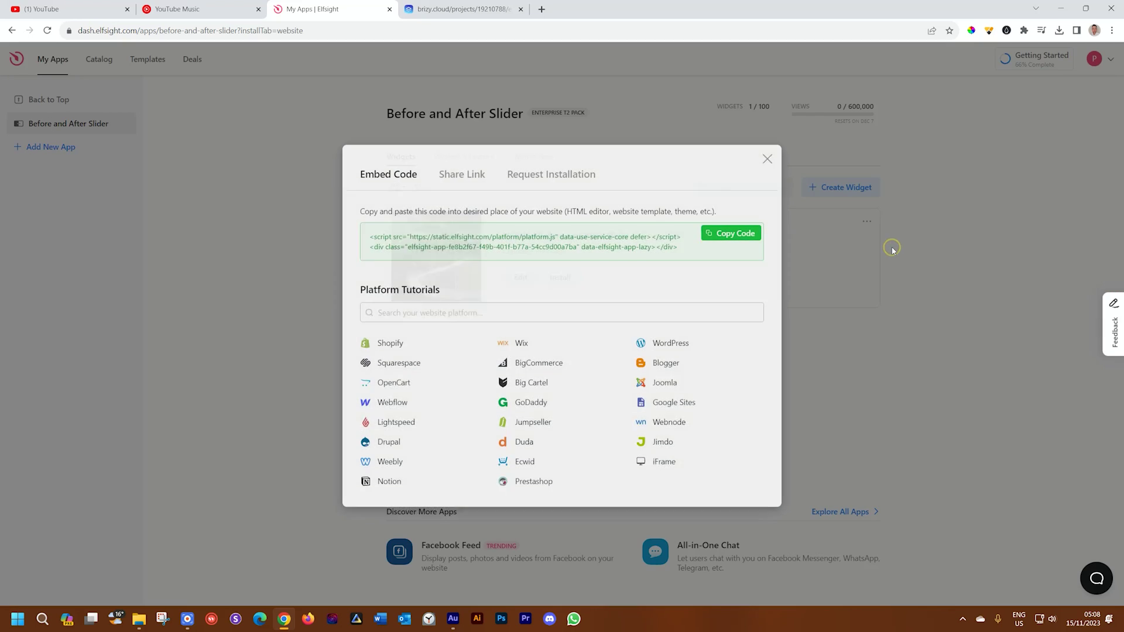
left_click(732, 232)
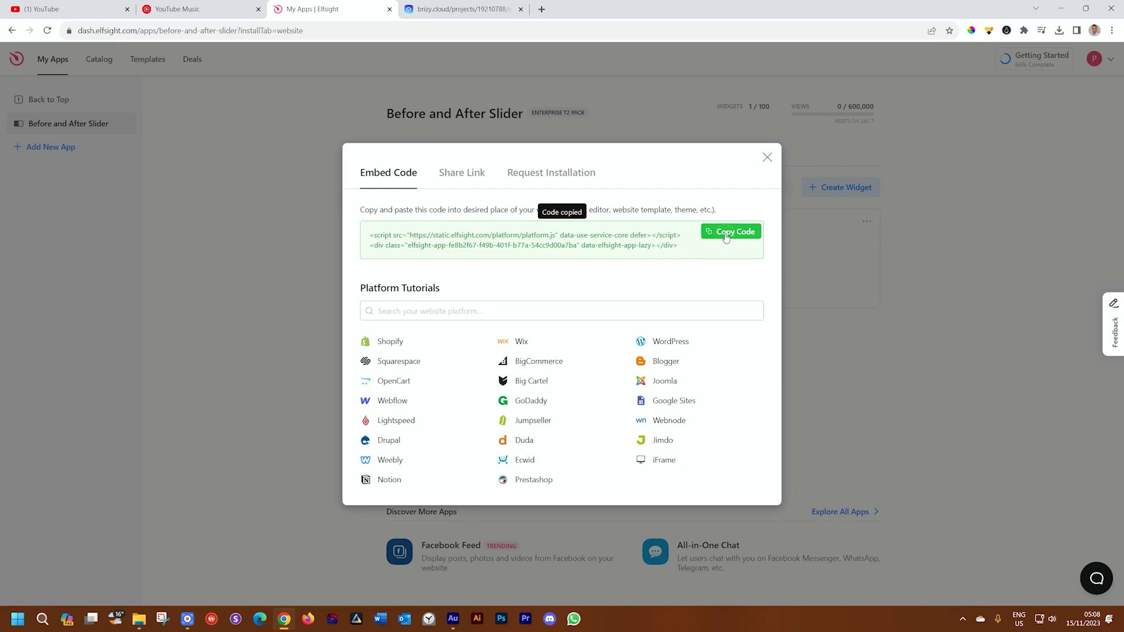
left_click(457, 9)
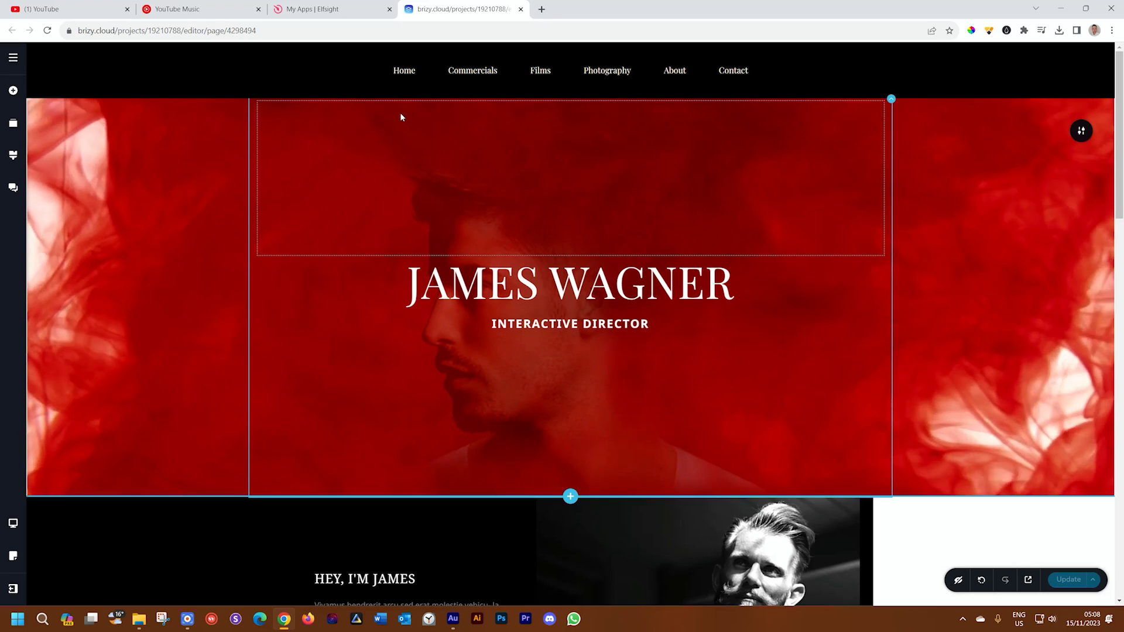
scroll(400, 113, "down", 10)
scroll(399, 112, "down", 10)
scroll(399, 113, "down", 8)
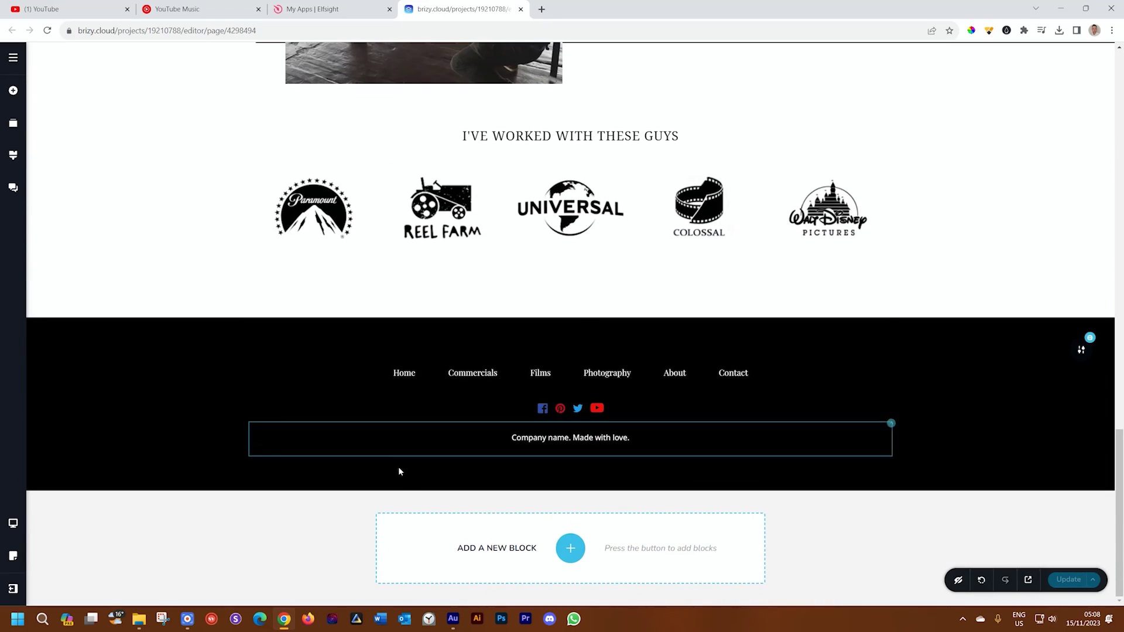
Step: Insert a custom empty block above the footer and open the element search
left_click(570, 318)
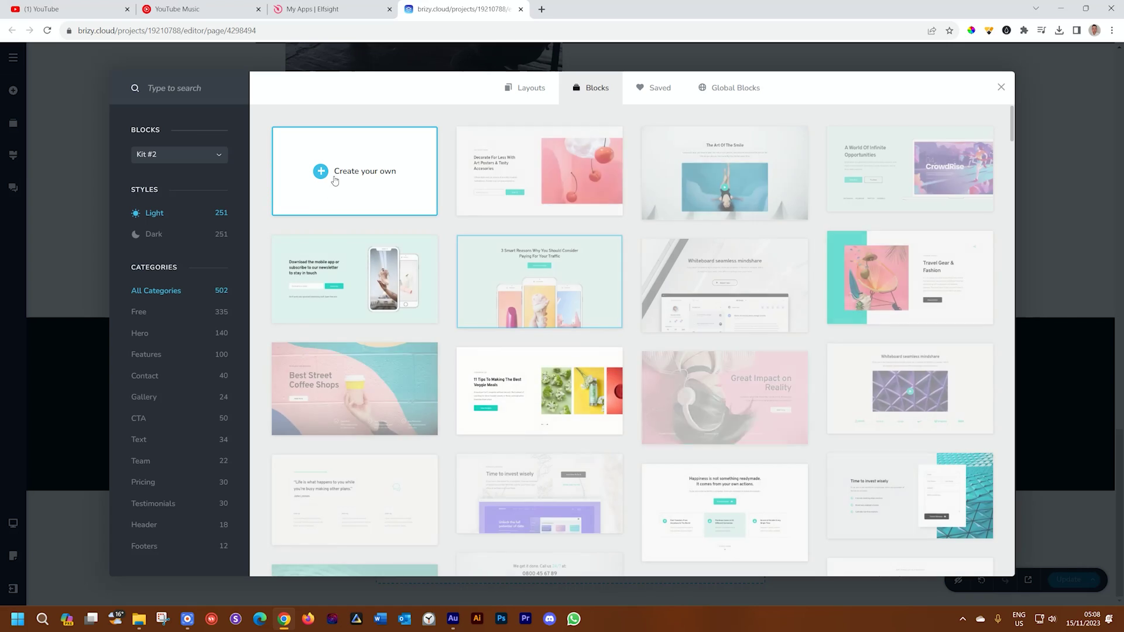
left_click(334, 175)
left_click(572, 399)
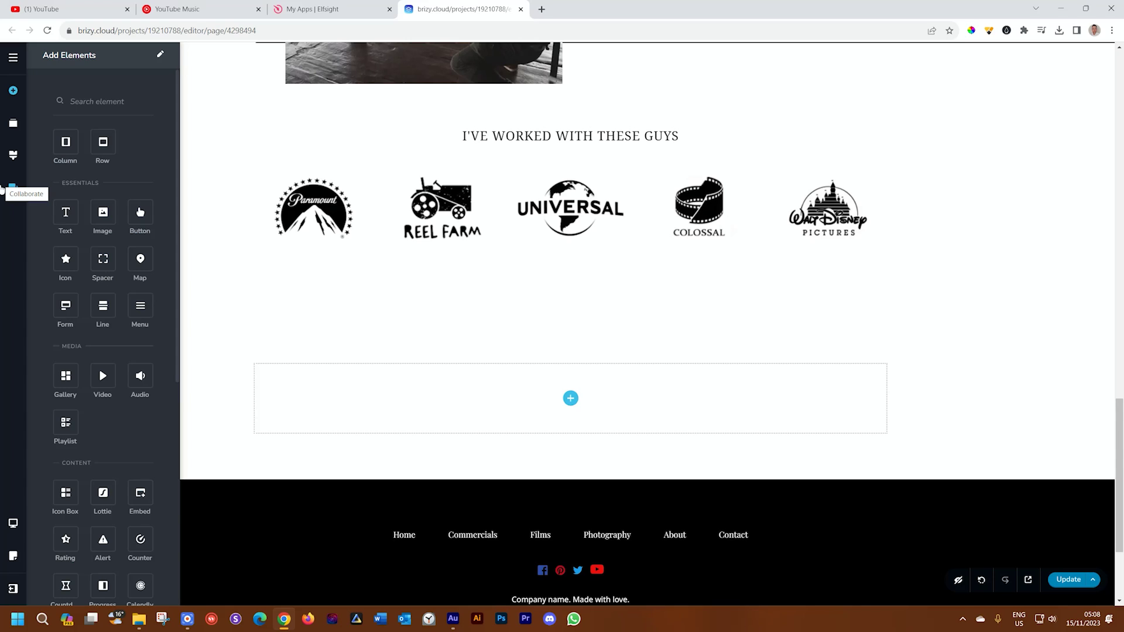
left_click(97, 101)
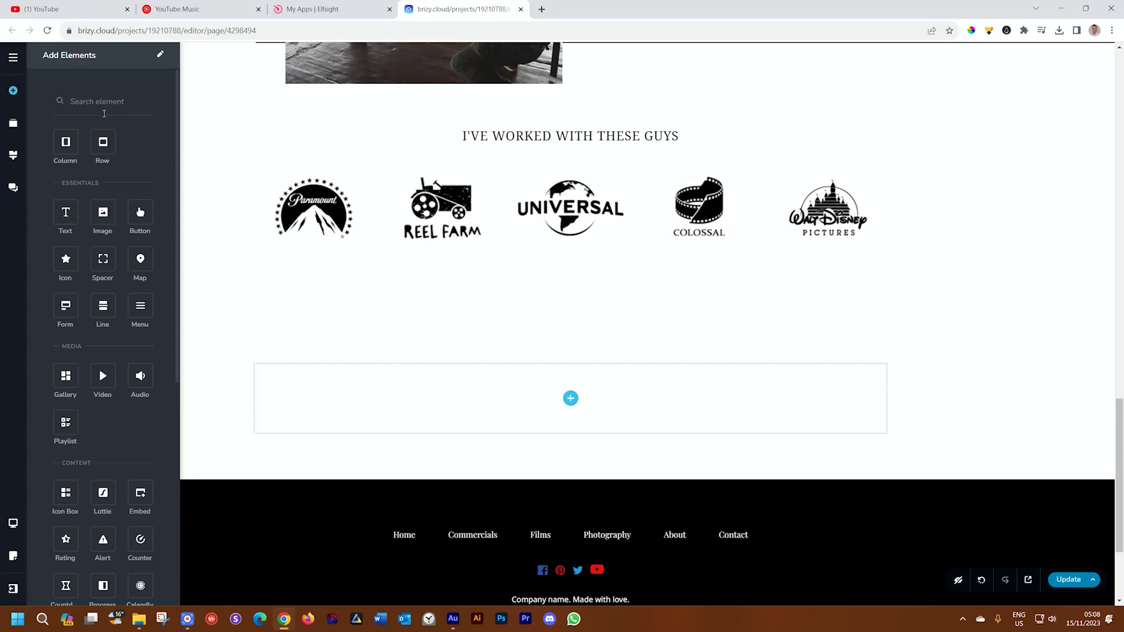
type("em")
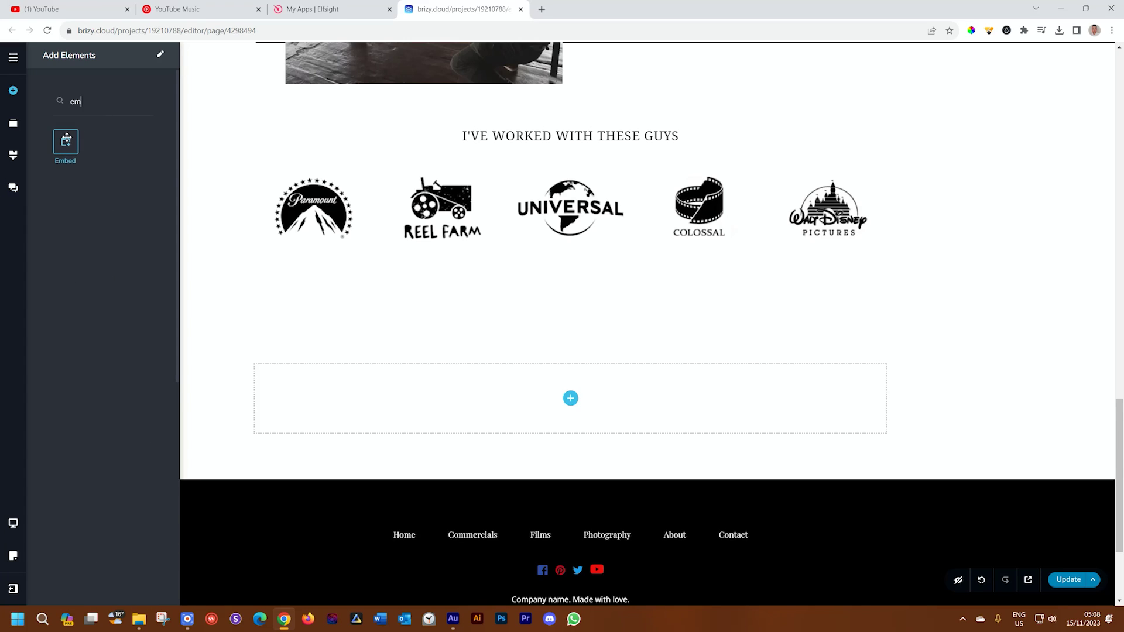
Step: Paste the Elfsight code into an Embed element in the new block and publish with Update
left_click_drag(65, 146, 570, 399)
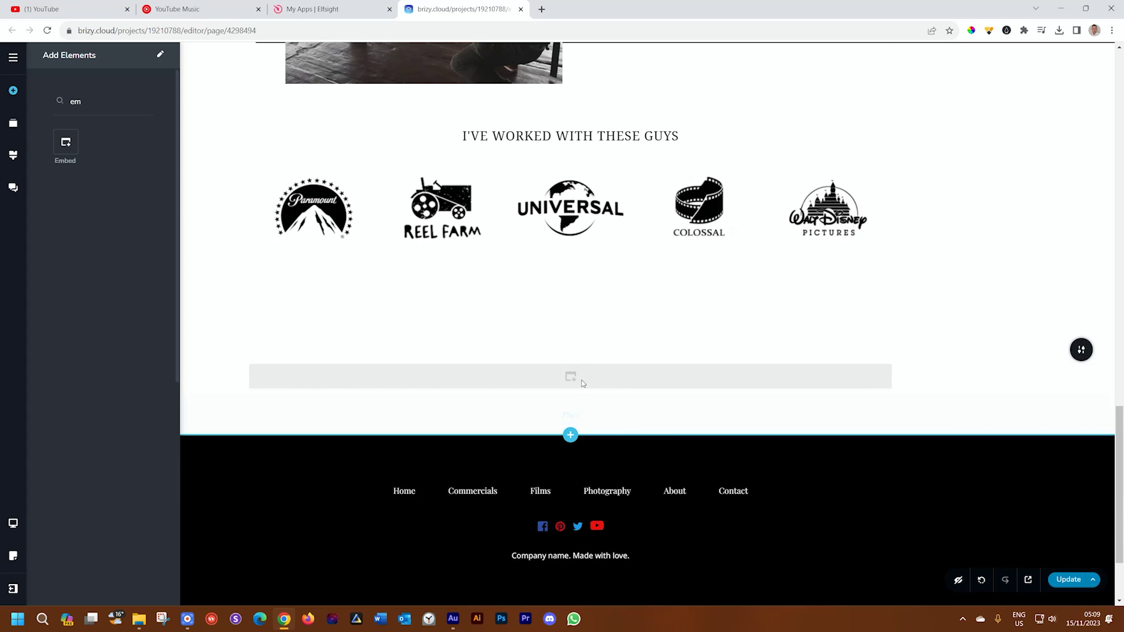
left_click(582, 379)
left_click(512, 345)
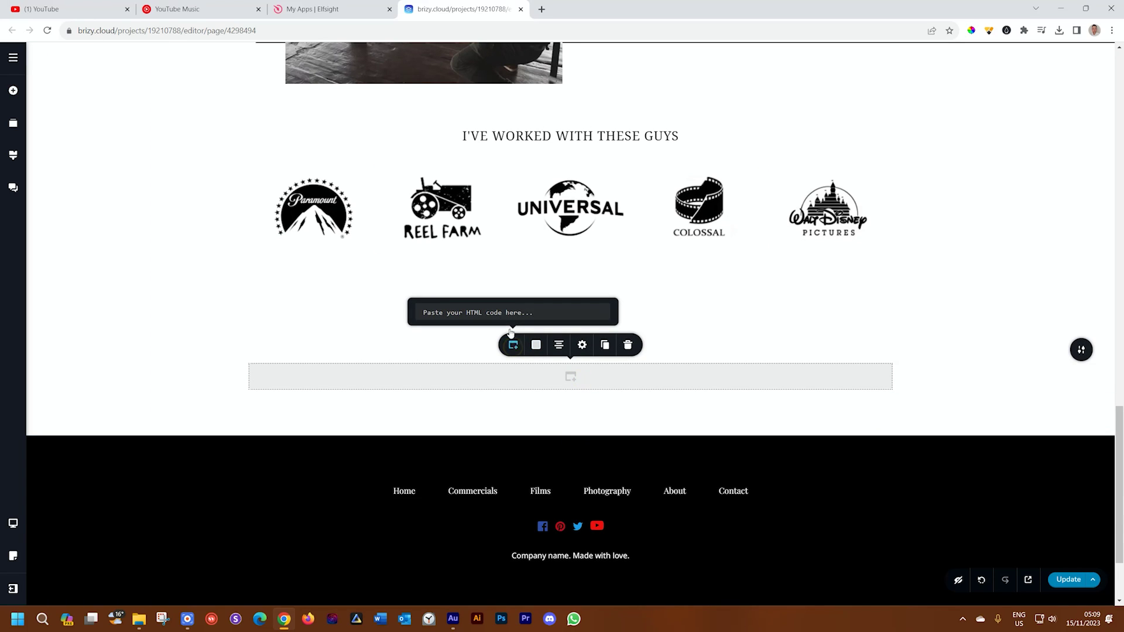
left_click(495, 263)
key("ctrl+v")
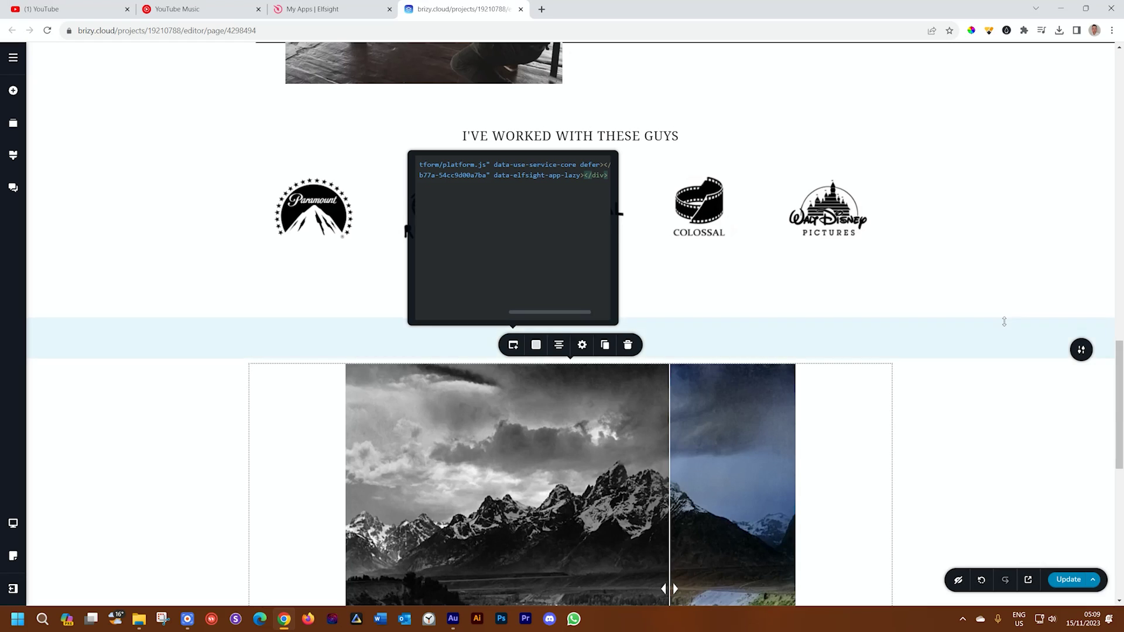
left_click(1004, 322)
scroll(1003, 322, "down", 3)
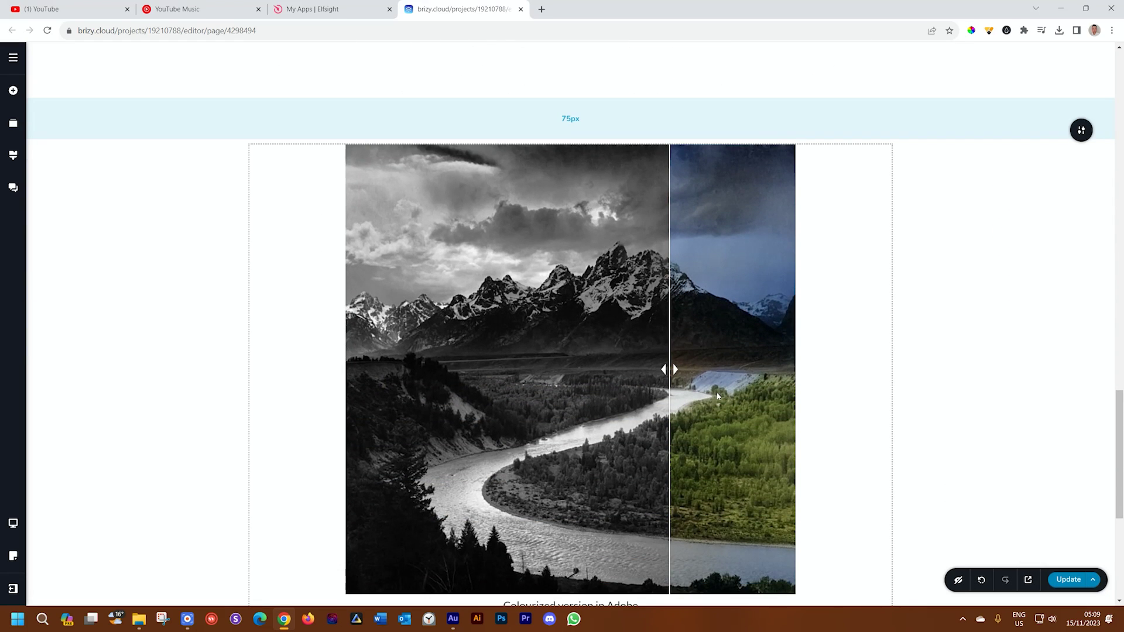
scroll(655, 368, "down", 2)
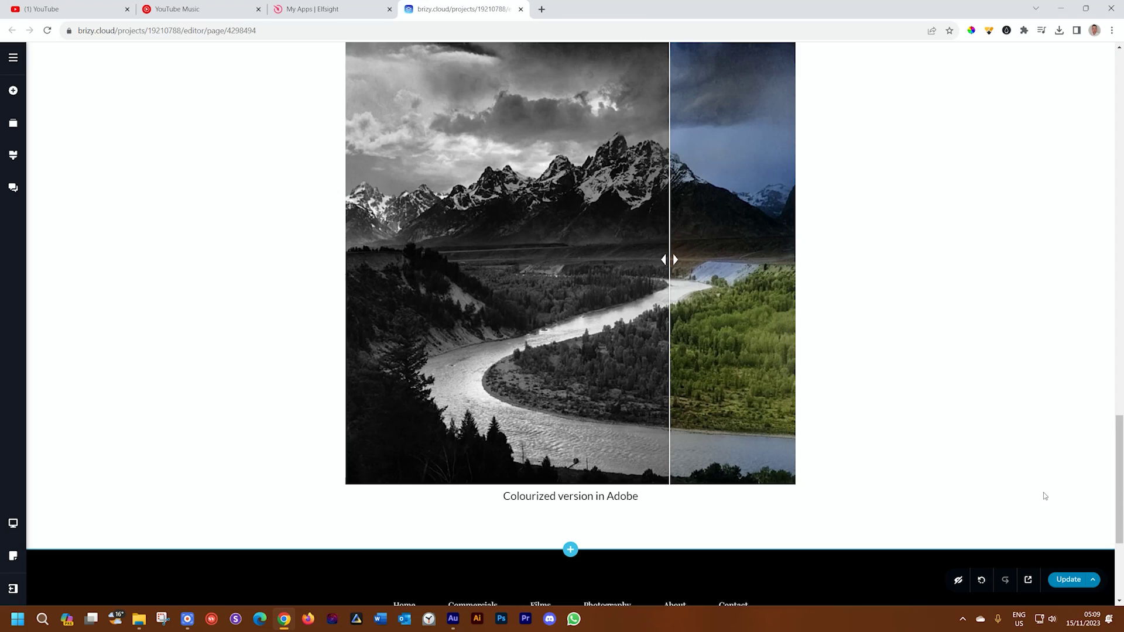
left_click(1068, 582)
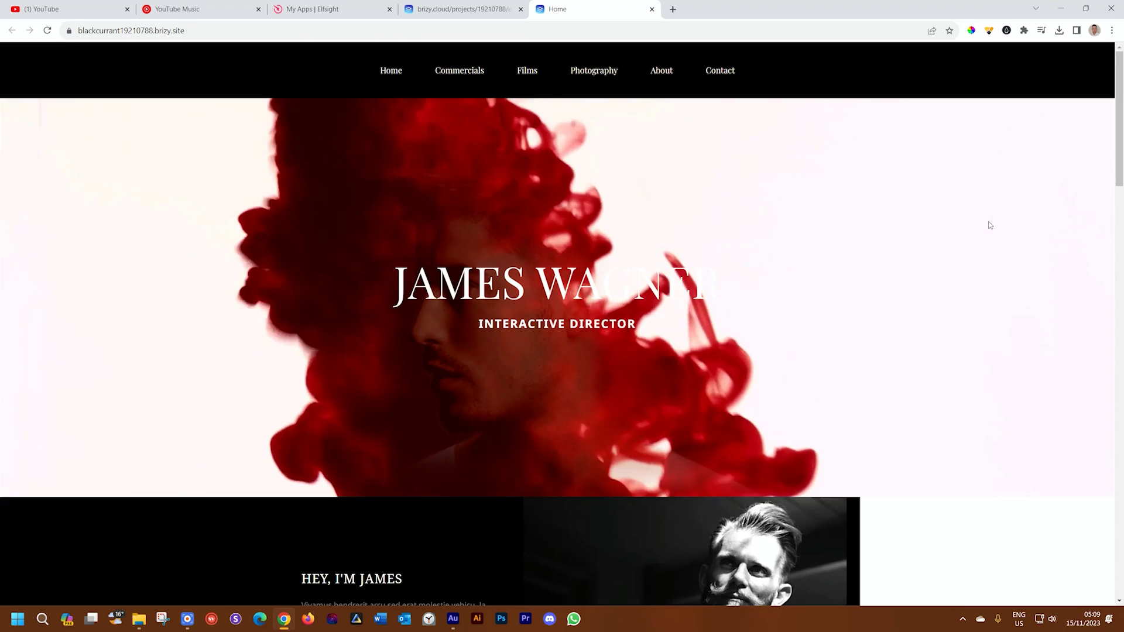
scroll(989, 225, "down", 5)
scroll(990, 226, "down", 5)
scroll(990, 226, "down", 5)
scroll(990, 226, "down", 5)
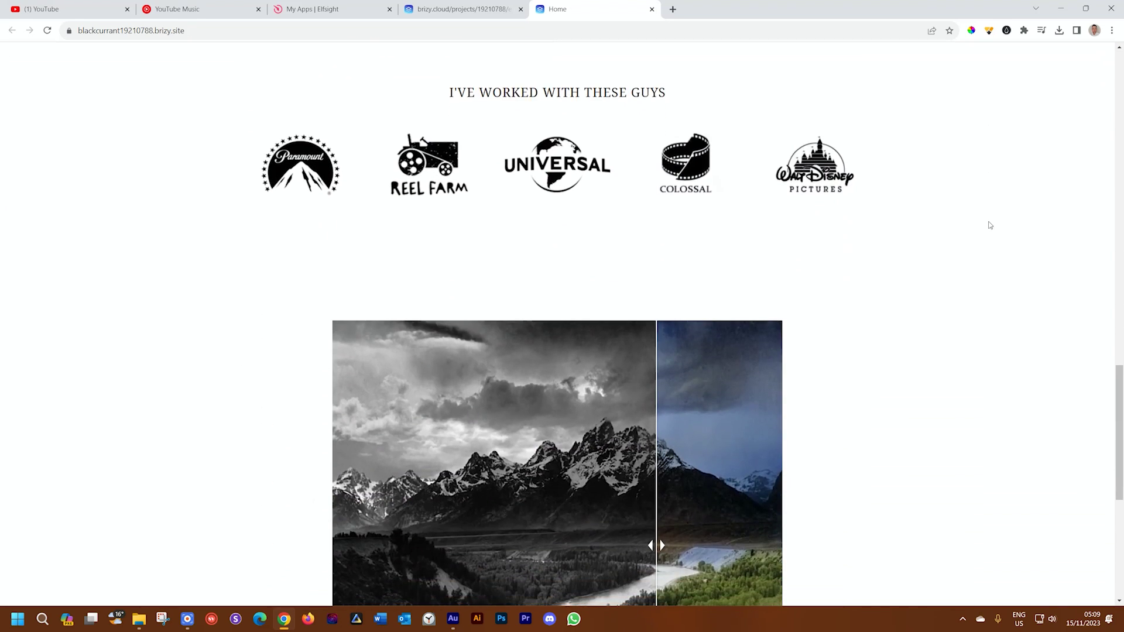
scroll(990, 226, "down", 4)
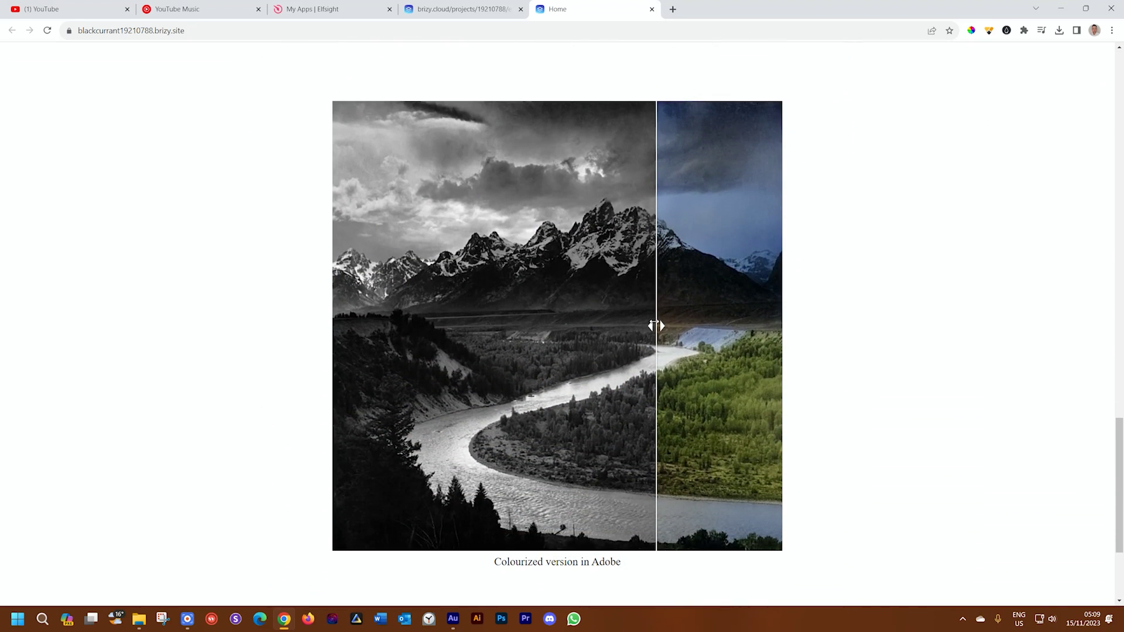
Step: Sweep the live site's slider to reveal the colour photo, then return to Elfsight
mouse_move(656, 325)
left_mouse_down()
mouse_move(337, 326)
mouse_move(753, 326)
mouse_move(380, 323)
left_mouse_up()
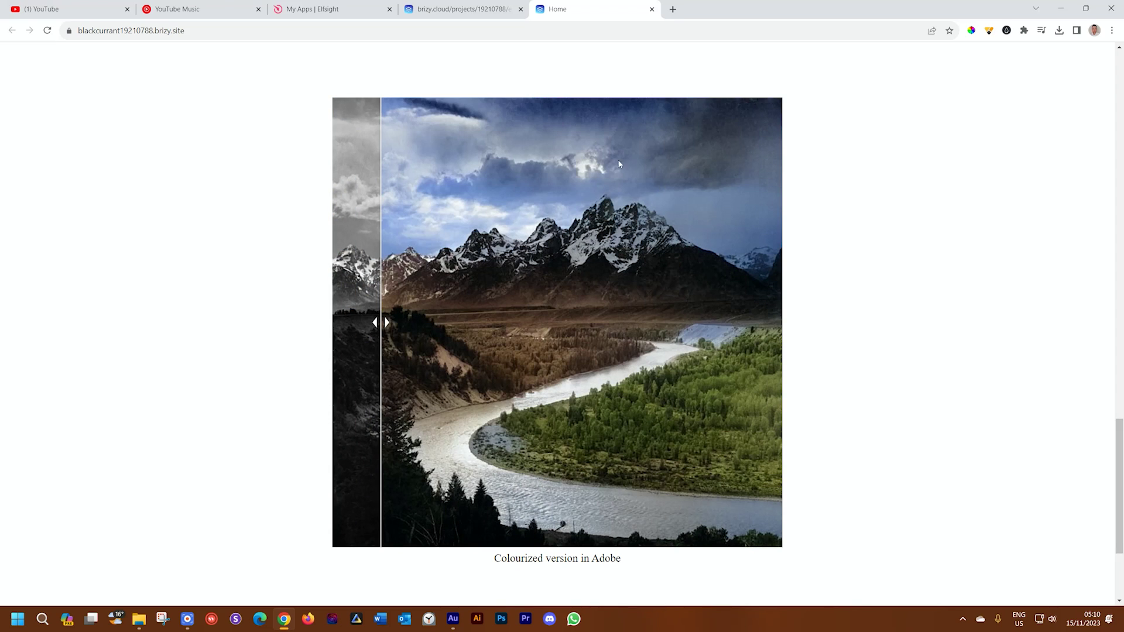
left_click(326, 10)
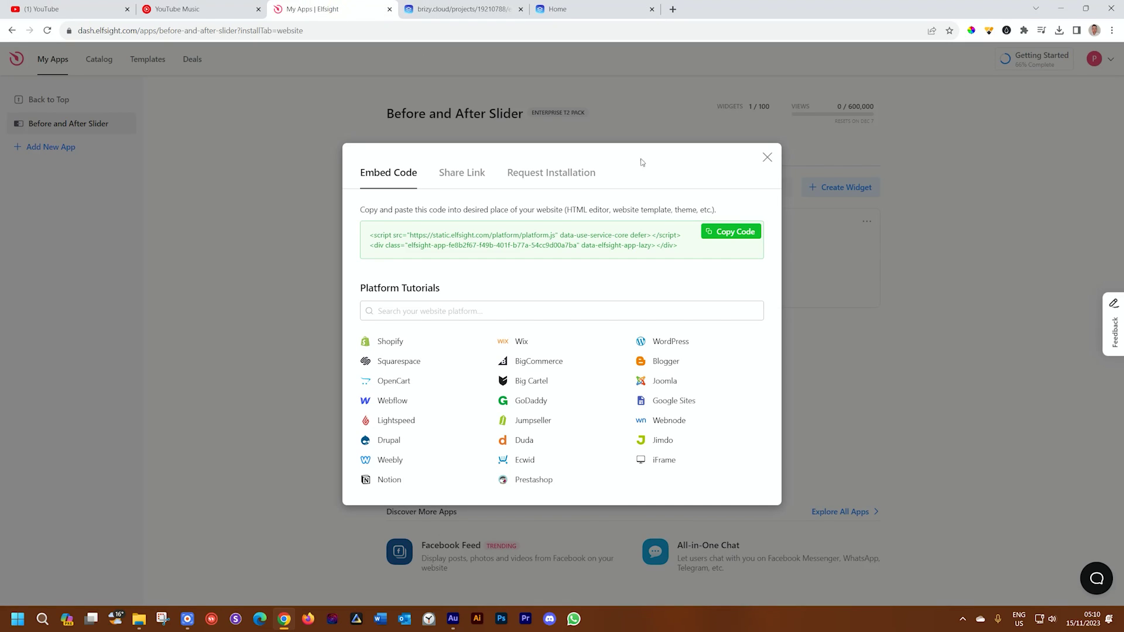